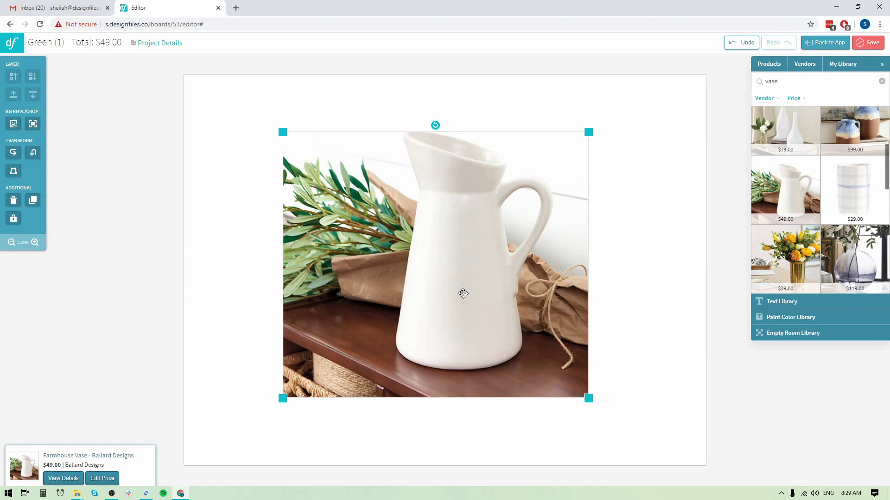
Open manual background removal for the pitcher photo, viewed at 150% zoom.
{"action": "left_click", "coordinate": [12, 126]}
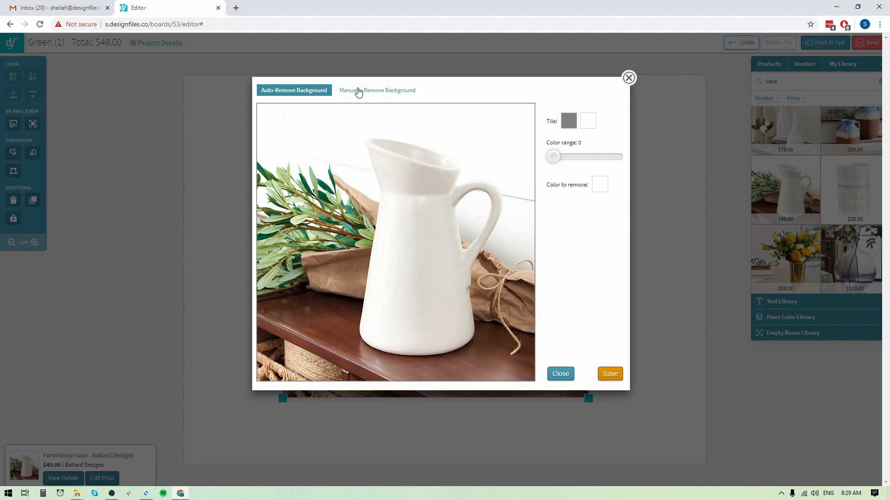
{"action": "left_click", "coordinate": [381, 92]}
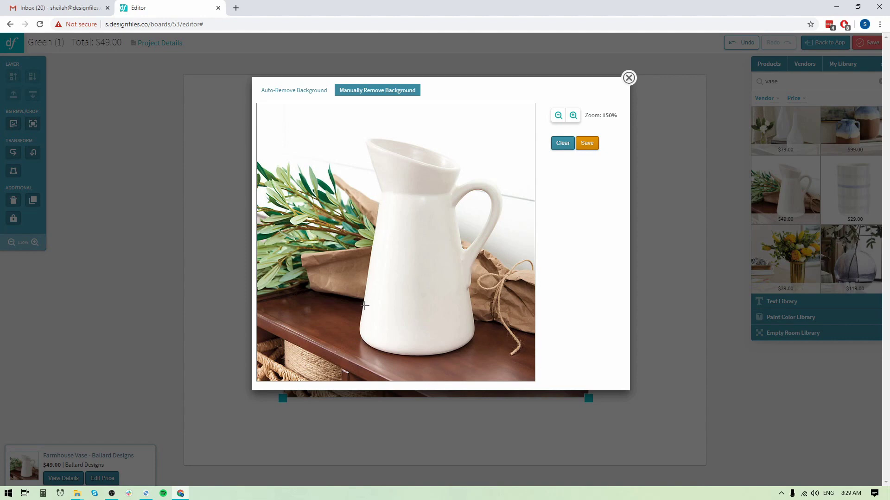
{"action": "left_click", "coordinate": [573, 116]}
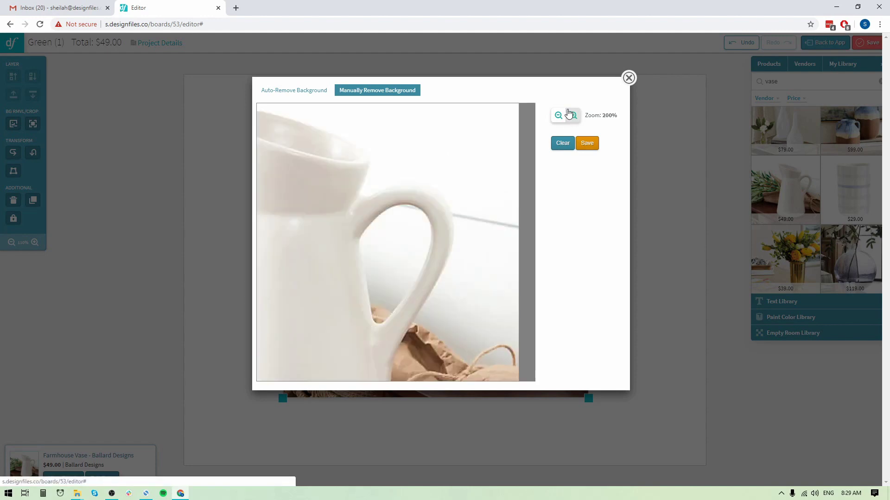
{"action": "left_click", "coordinate": [559, 116]}
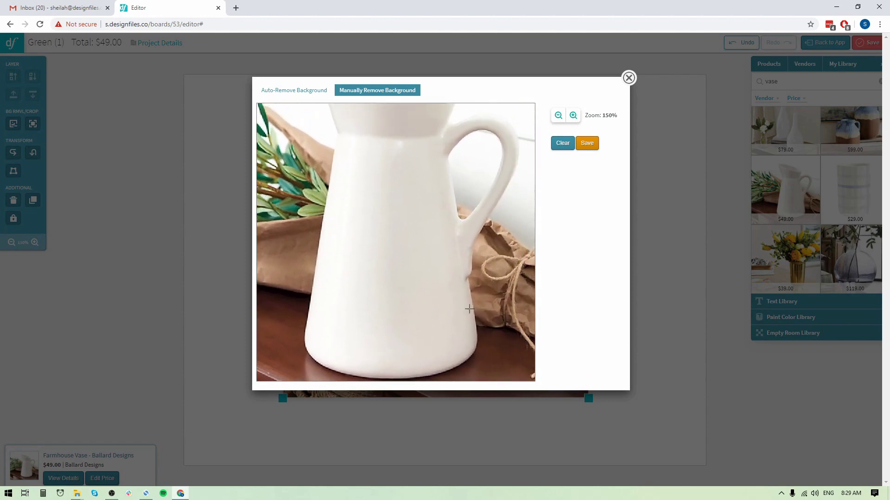
Trace the outline from the spout down the left side, around the base, up the right edge.
{"action": "left_click", "coordinate": [366, 147]}
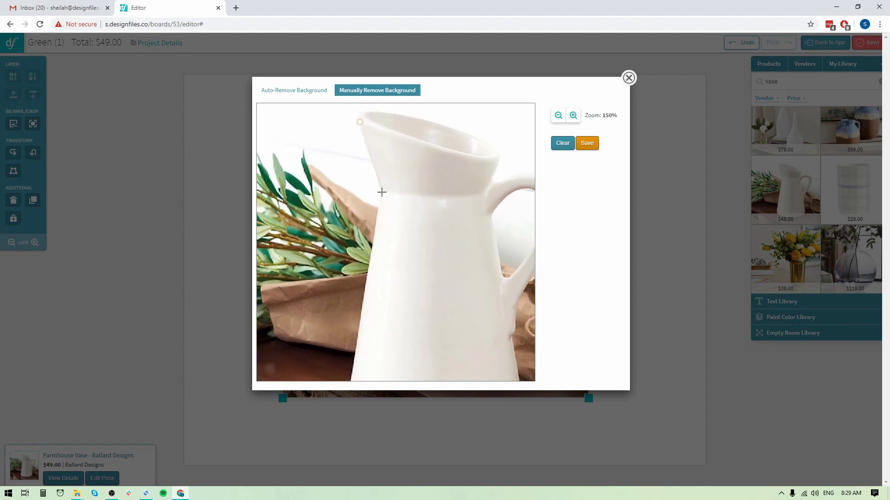
{"action": "left_click", "coordinate": [382, 193]}
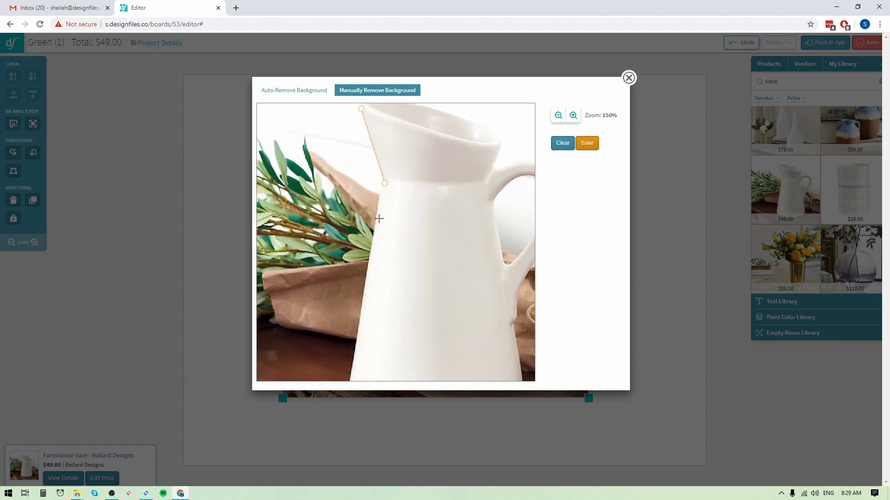
{"action": "left_click", "coordinate": [375, 237]}
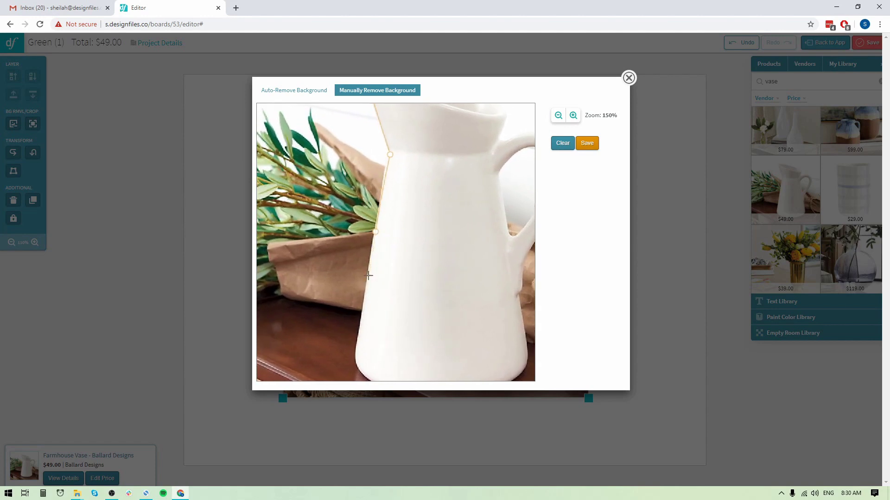
{"action": "left_click", "coordinate": [363, 306]}
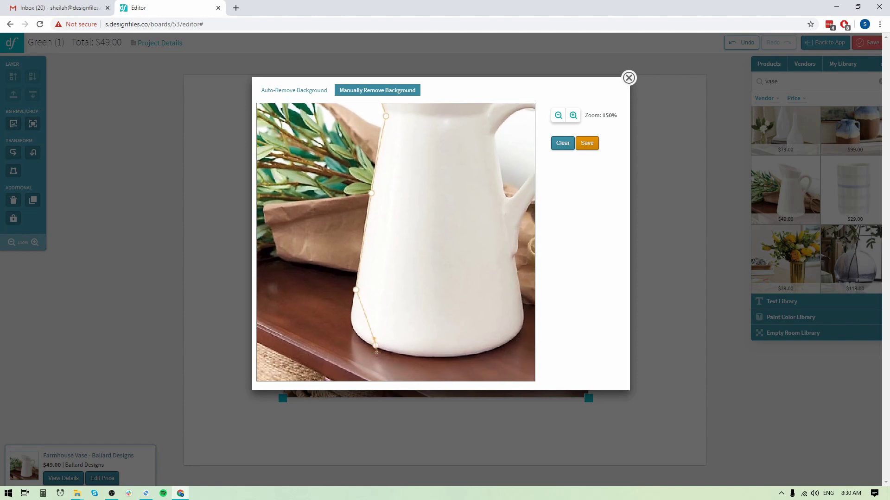
{"action": "left_click", "coordinate": [370, 343]}
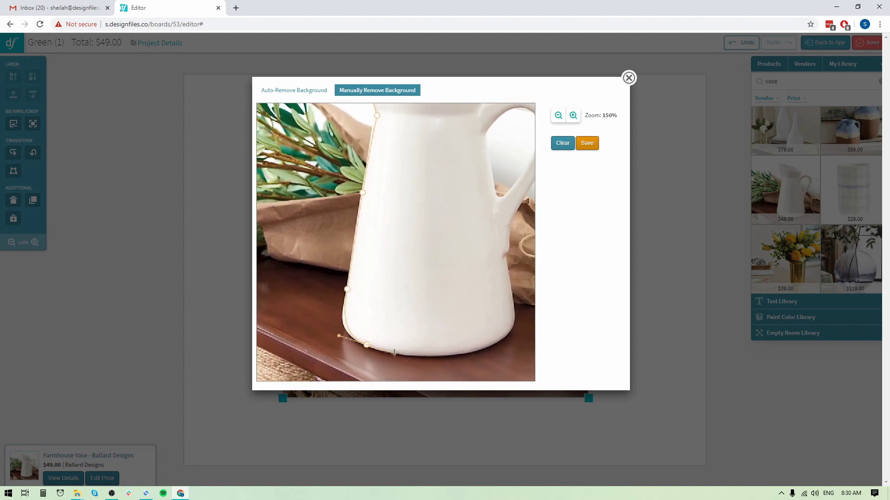
{"action": "left_click_drag", "start_coordinate": [388, 354], "coordinate": [474, 347]}
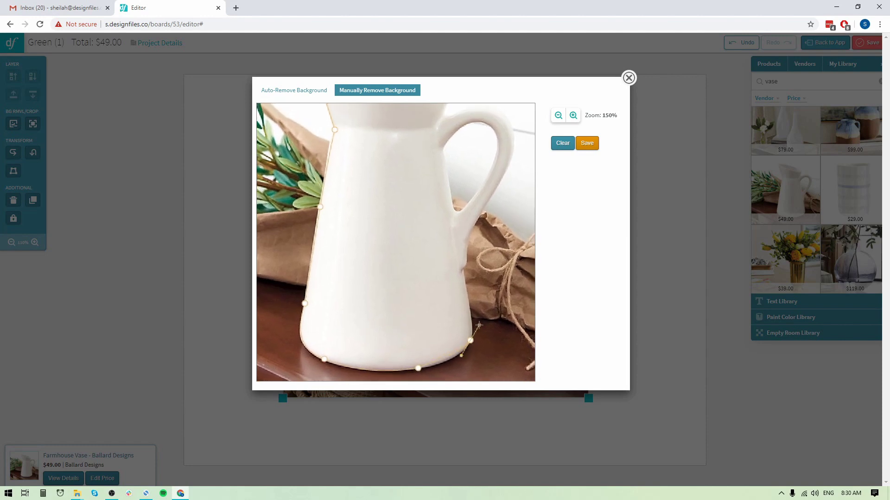
{"action": "left_click_drag", "start_coordinate": [470, 342], "coordinate": [473, 317]}
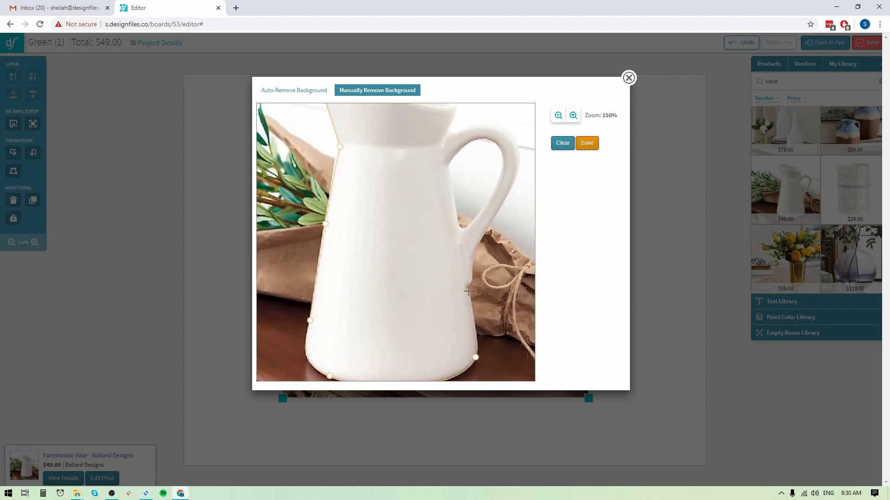
{"action": "left_click", "coordinate": [474, 316]}
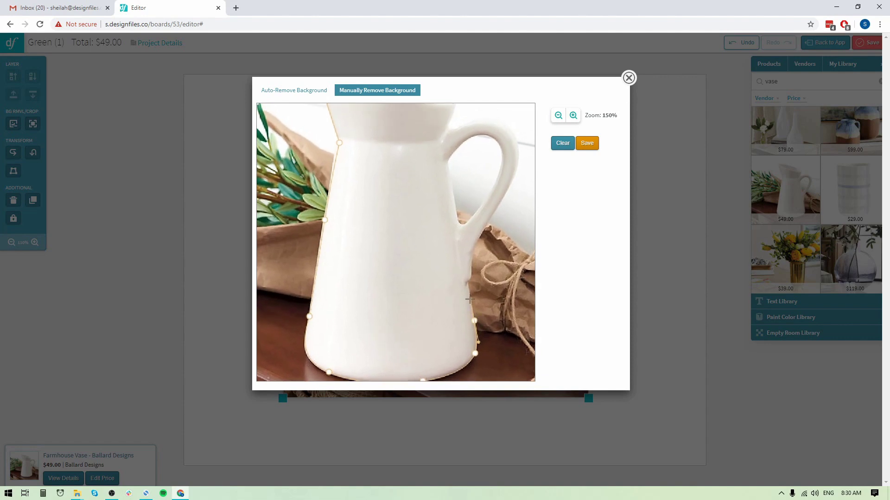
{"action": "left_click", "coordinate": [468, 282]}
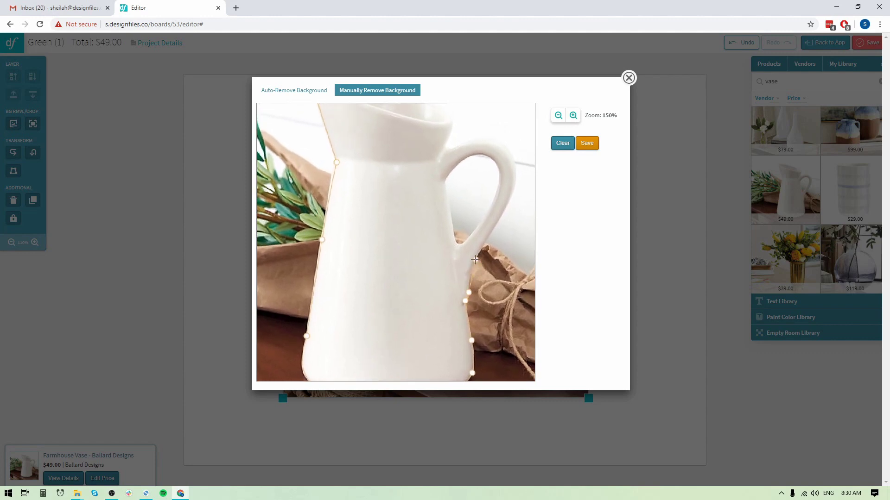
Continue the outline over the handle and along the rim, closing it at the spout.
{"action": "left_click", "coordinate": [475, 260]}
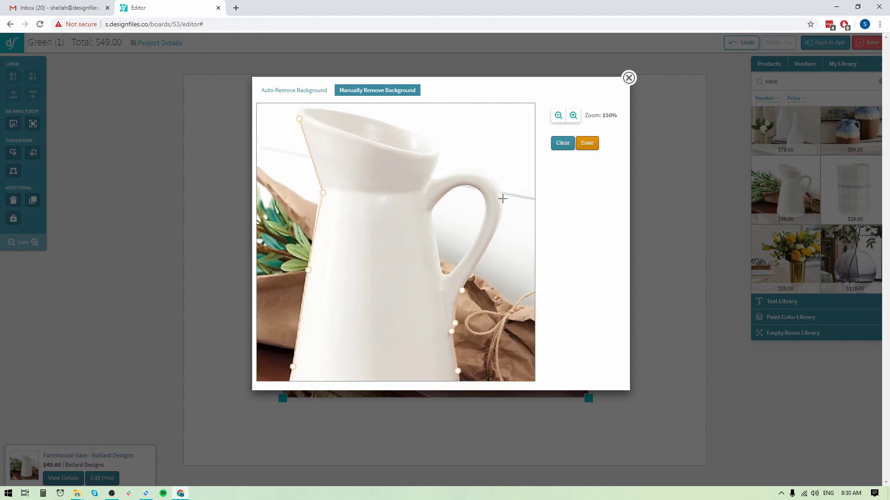
{"action": "left_click", "coordinate": [501, 219]}
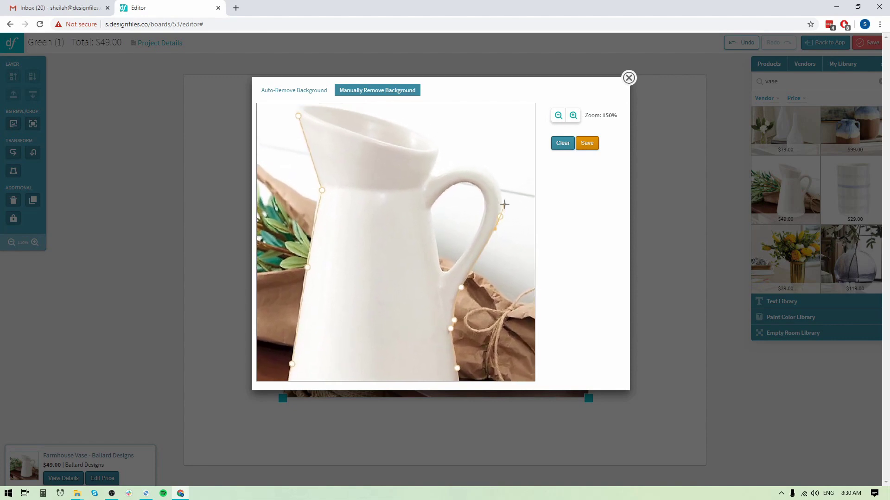
{"action": "left_click", "coordinate": [500, 189]}
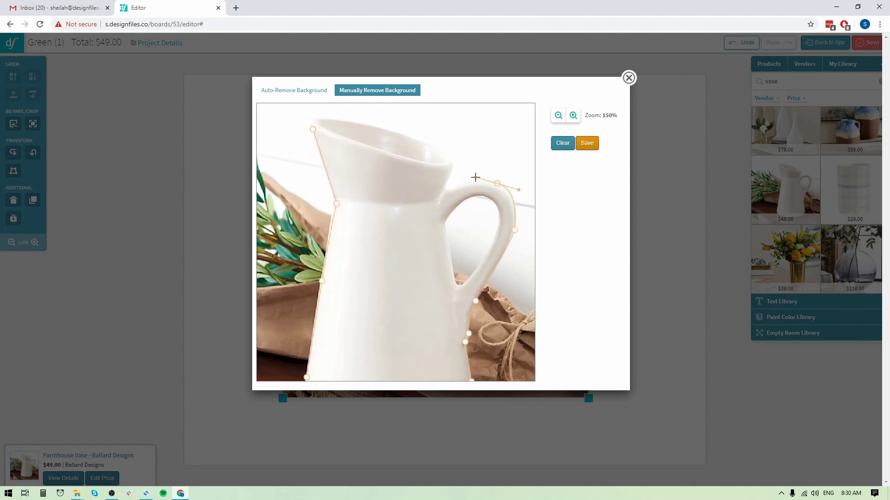
{"action": "left_click", "coordinate": [470, 179]}
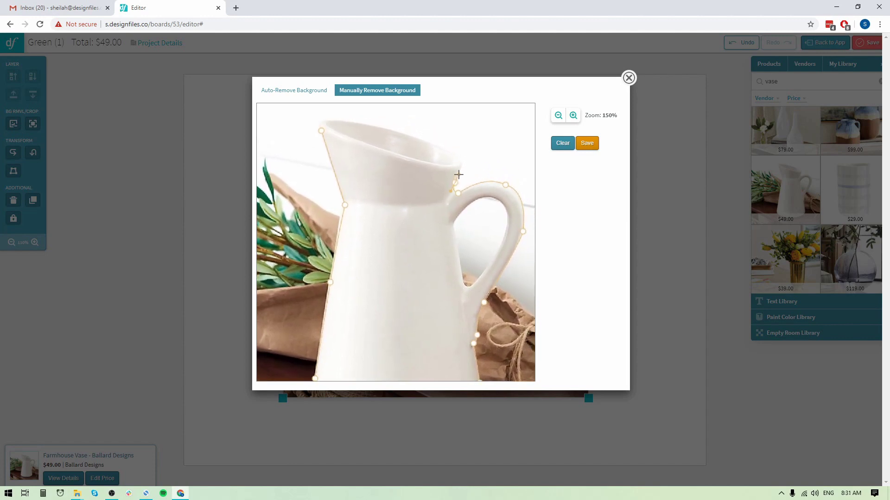
{"action": "left_click", "coordinate": [461, 170]}
{"action": "left_click", "coordinate": [456, 162]}
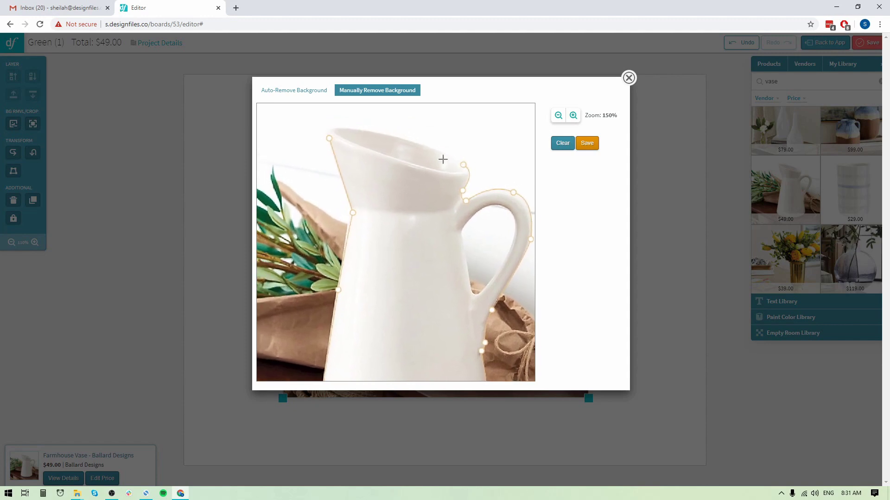
{"action": "left_click", "coordinate": [391, 140]}
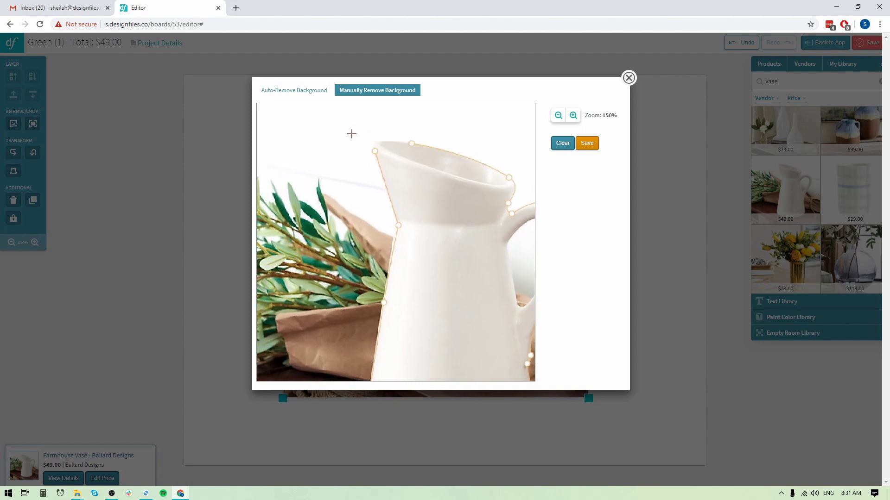
{"action": "left_click", "coordinate": [374, 156]}
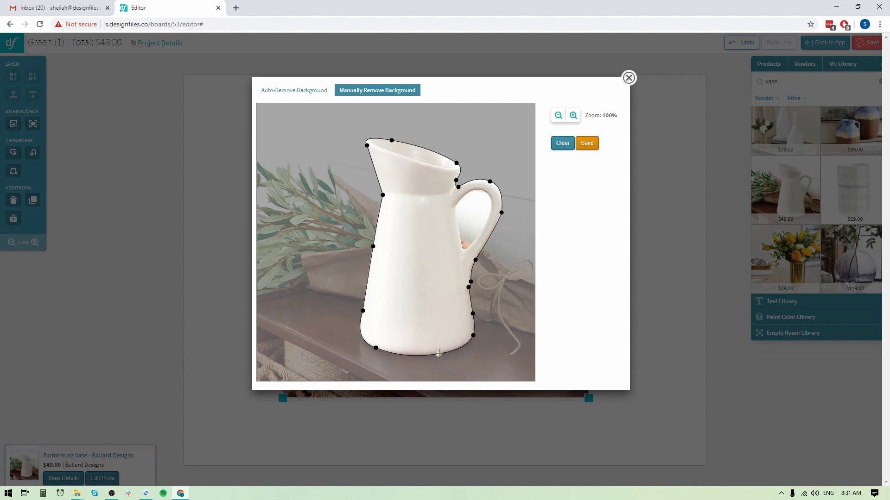
Reshape the bottom anchor so the outline hugs the pitcher's curved base.
{"action": "left_click", "coordinate": [572, 116]}
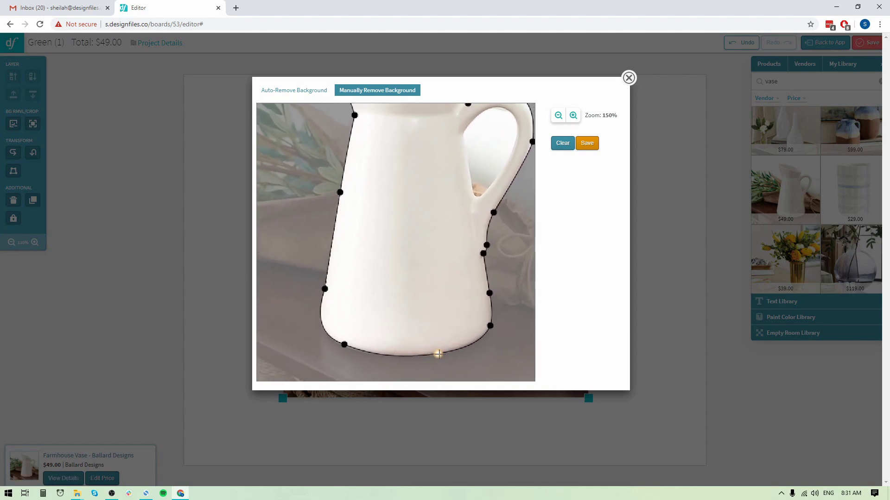
{"action": "left_click", "coordinate": [438, 355]}
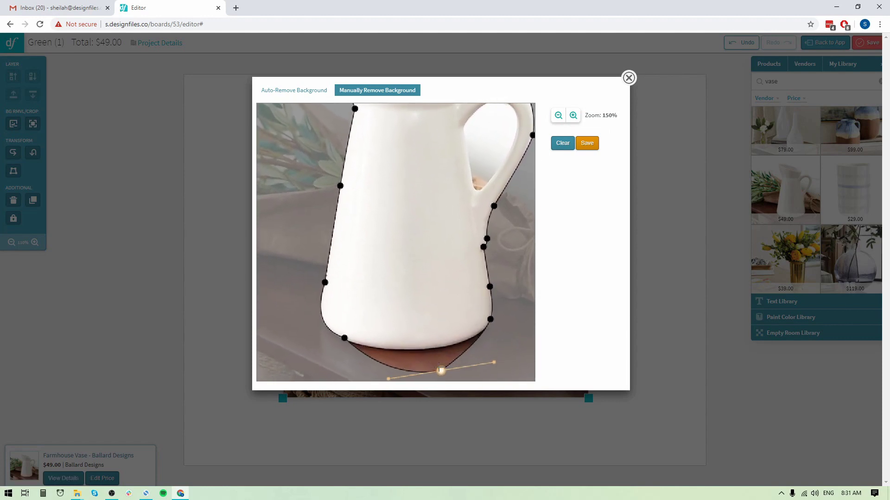
{"action": "left_click_drag", "start_coordinate": [435, 355], "coordinate": [482, 346]}
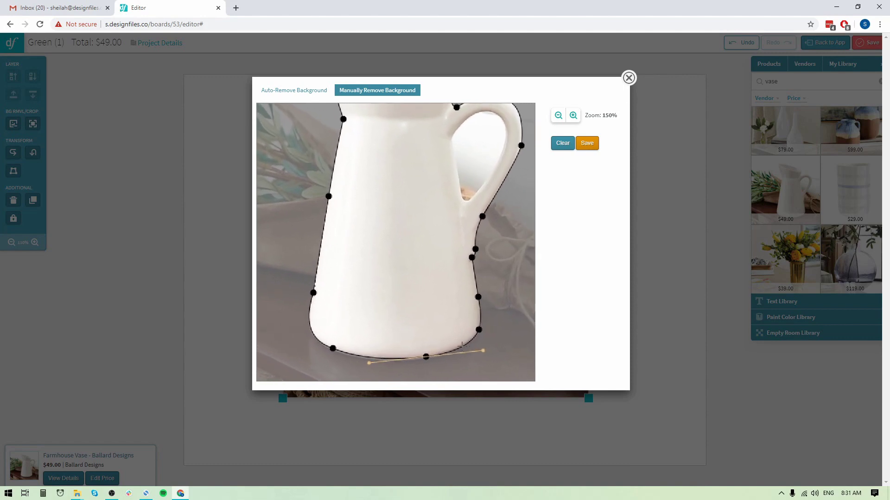
{"action": "left_click_drag", "start_coordinate": [462, 356], "coordinate": [473, 326]}
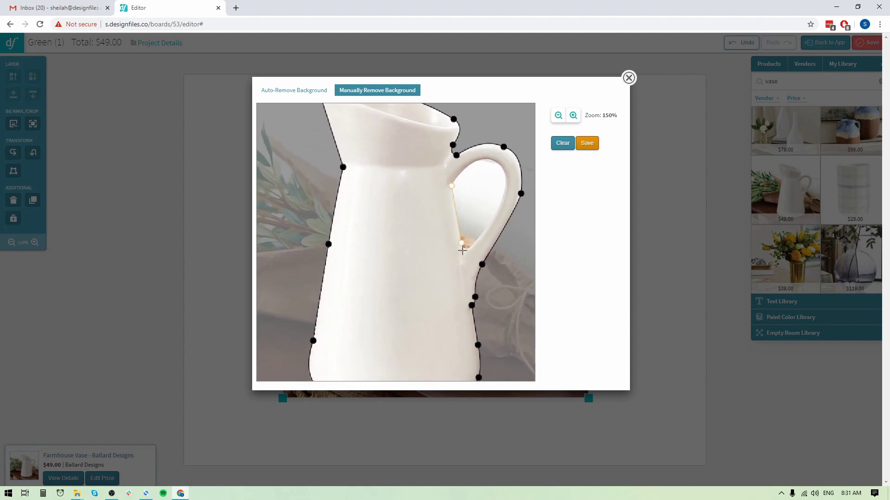
Place the first point of an inner outline inside the handle opening.
{"action": "left_click", "coordinate": [467, 249]}
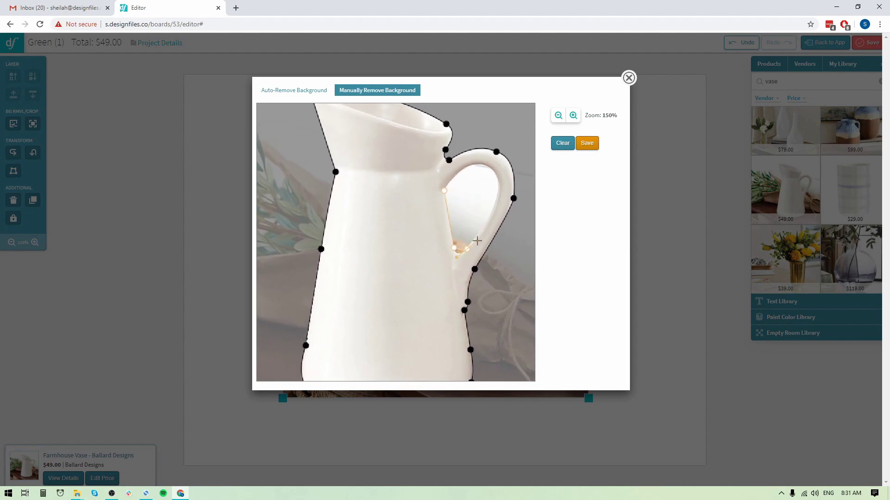
{"action": "scroll", "coordinate": [478, 240], "scroll_direction": "up", "scroll_amount": 1}
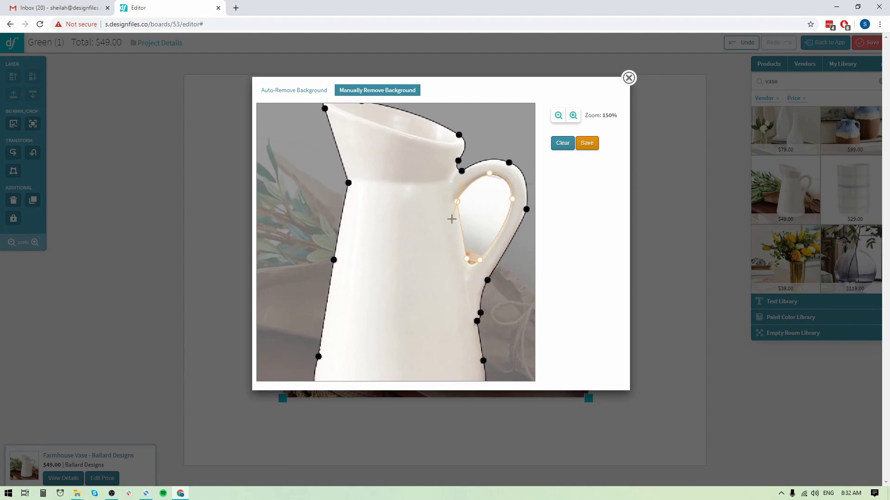
{"action": "scroll", "coordinate": [449, 221], "scroll_direction": "down", "scroll_amount": 2}
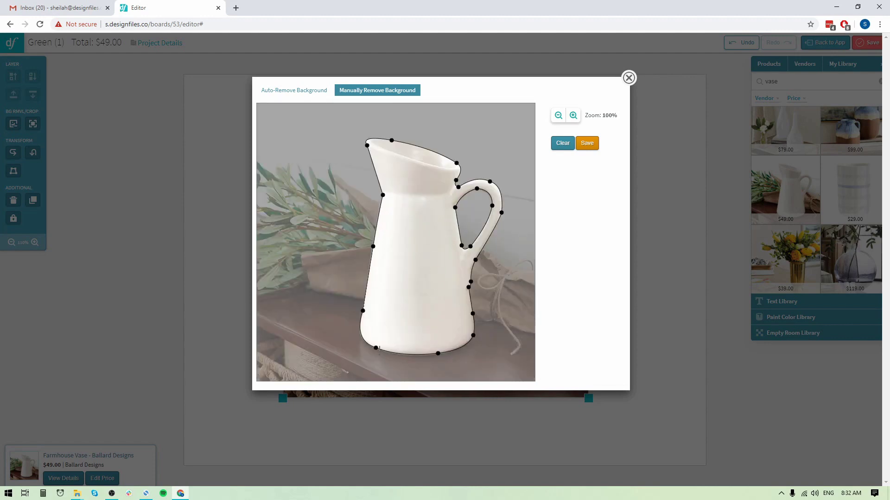
Save the pitcher cutout to the board, scale it down and centre it.
{"action": "left_click", "coordinate": [587, 143]}
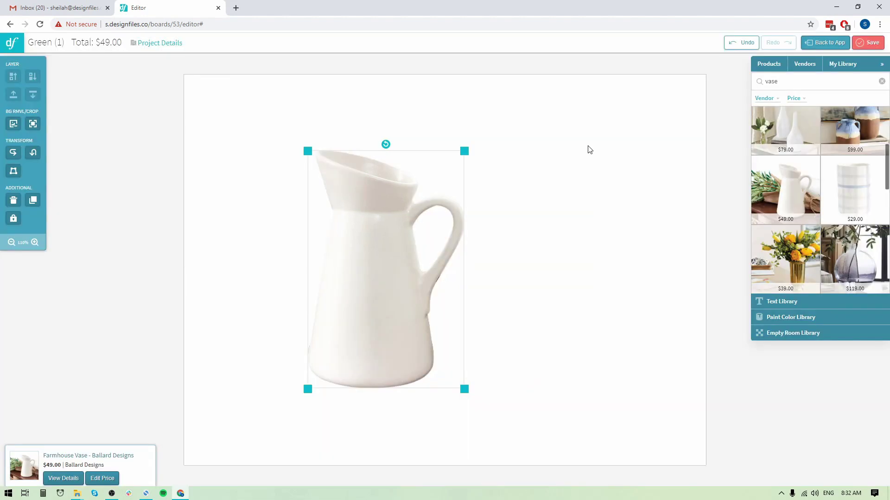
{"action": "mouse_move", "coordinate": [383, 306]}
{"action": "left_mouse_down"}
{"action": "mouse_move", "coordinate": [437, 296]}
{"action": "mouse_move", "coordinate": [449, 304]}
{"action": "left_mouse_up"}
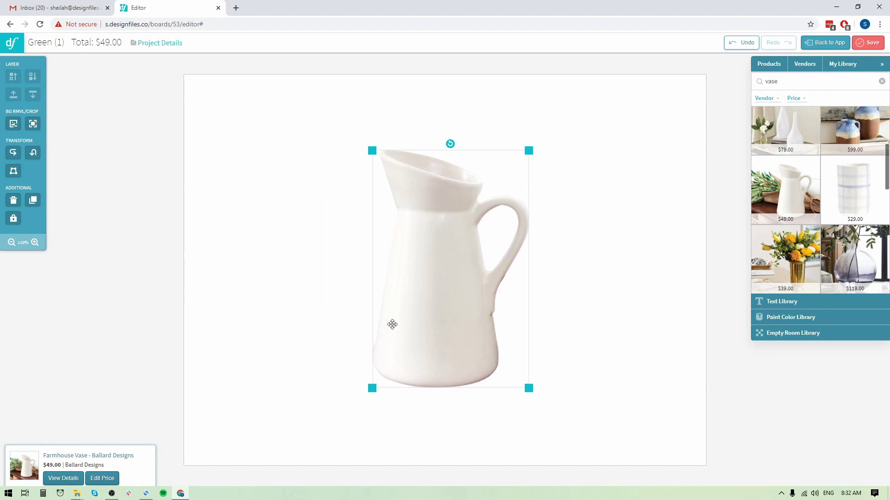
{"action": "left_click_drag", "start_coordinate": [405, 337], "coordinate": [418, 326]}
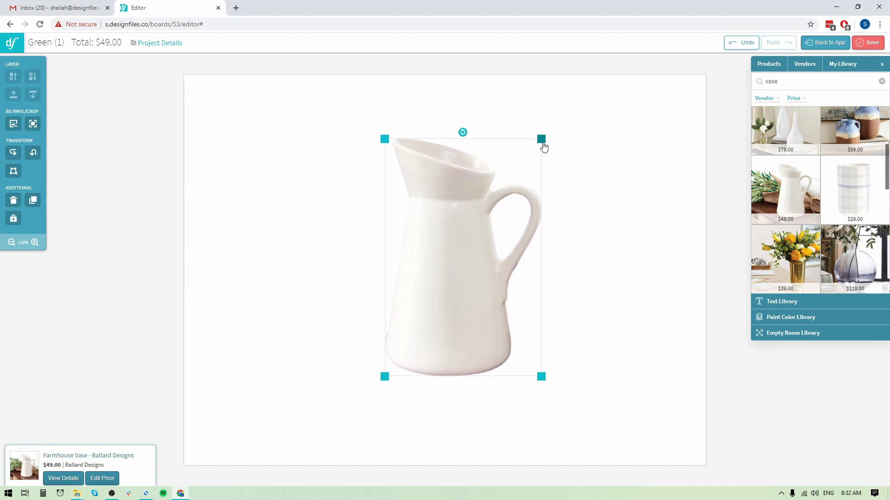
{"action": "left_click_drag", "start_coordinate": [540, 142], "coordinate": [507, 191]}
{"action": "mouse_move", "coordinate": [462, 264]}
{"action": "left_mouse_down"}
{"action": "mouse_move", "coordinate": [491, 235]}
{"action": "mouse_move", "coordinate": [491, 248]}
{"action": "mouse_move", "coordinate": [453, 278]}
{"action": "left_mouse_up"}
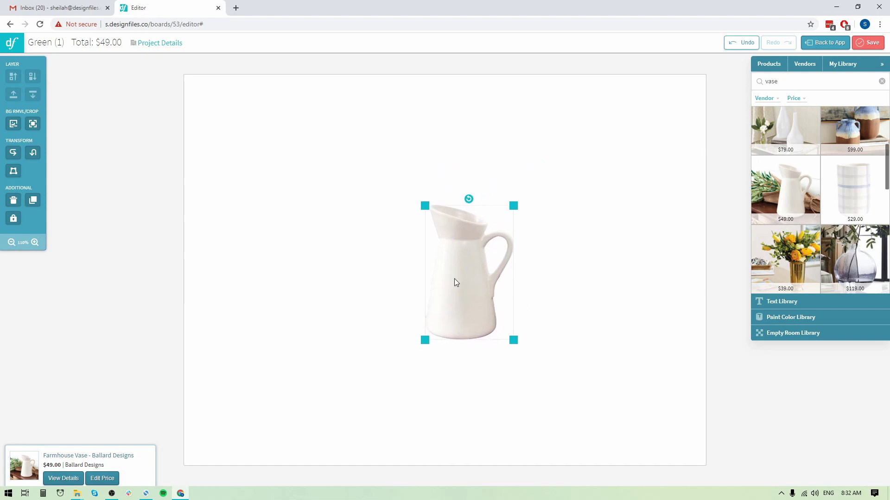